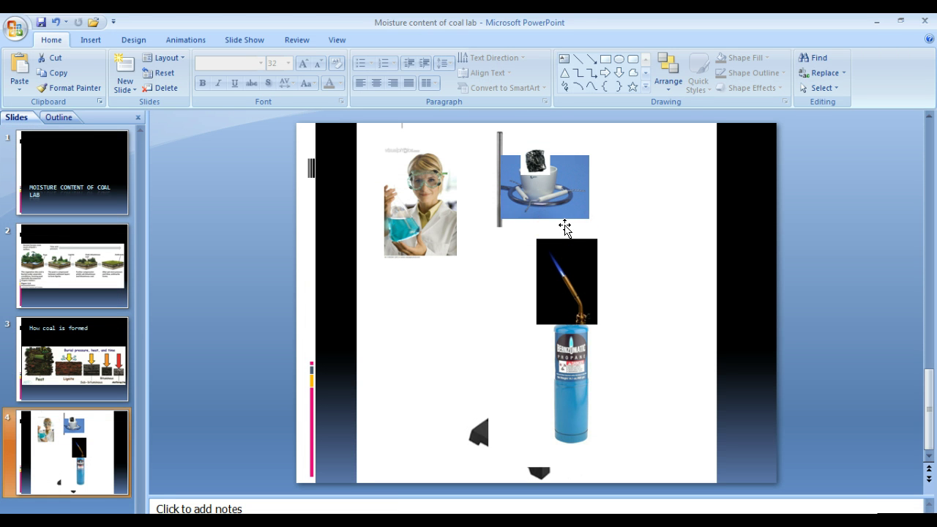
# Enlarge the coal picture, shrink it back to a small size and set it aside at the slide's right edge
pyautogui.moveTo(535, 159); pyautogui.dragTo(631, 356)
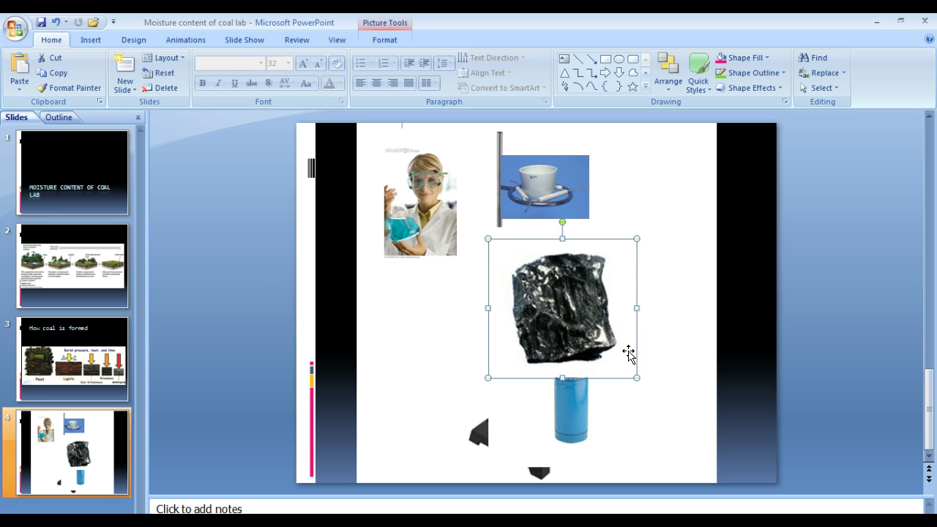
pyautogui.moveTo(637, 378); pyautogui.dragTo(751, 215)
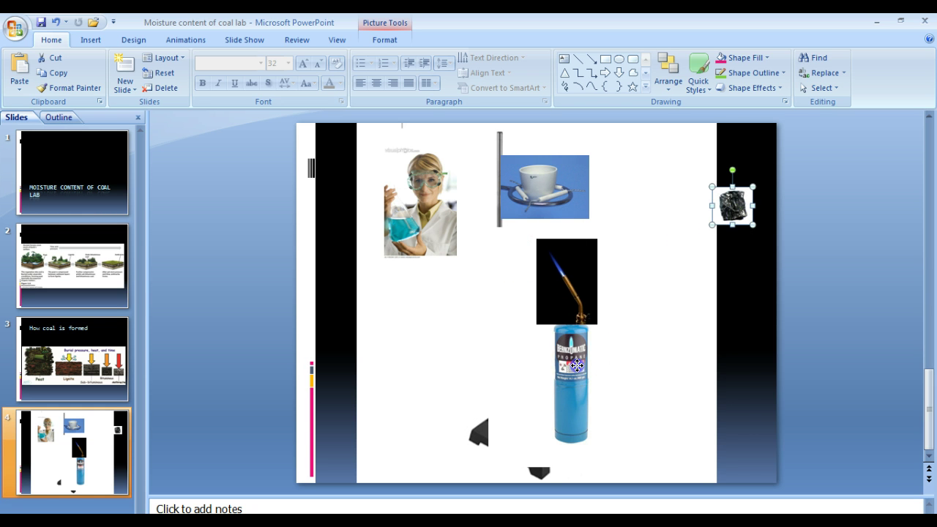
# Move the propane torch picture to the right side of the slide, clear of the ring stand
pyautogui.moveTo(577, 367); pyautogui.dragTo(669, 350)
pyautogui.click(640, 356)
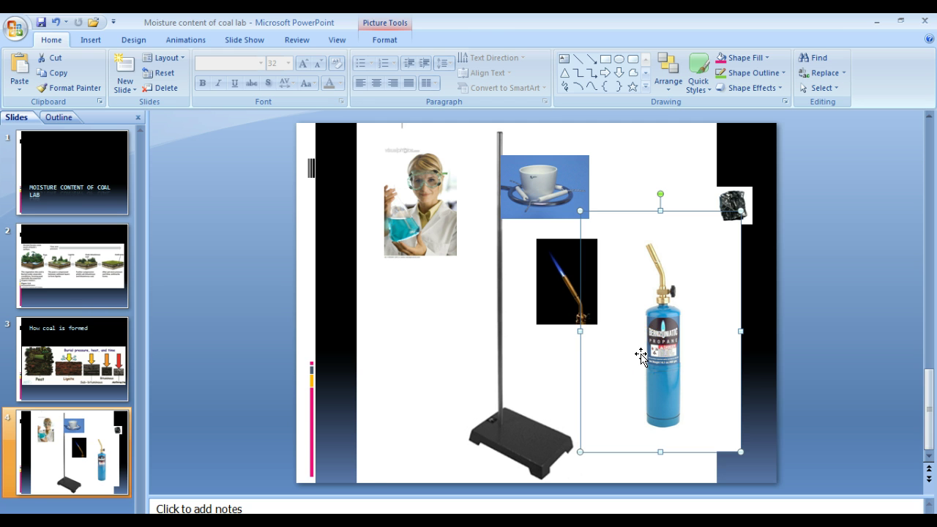
pyautogui.click(639, 350)
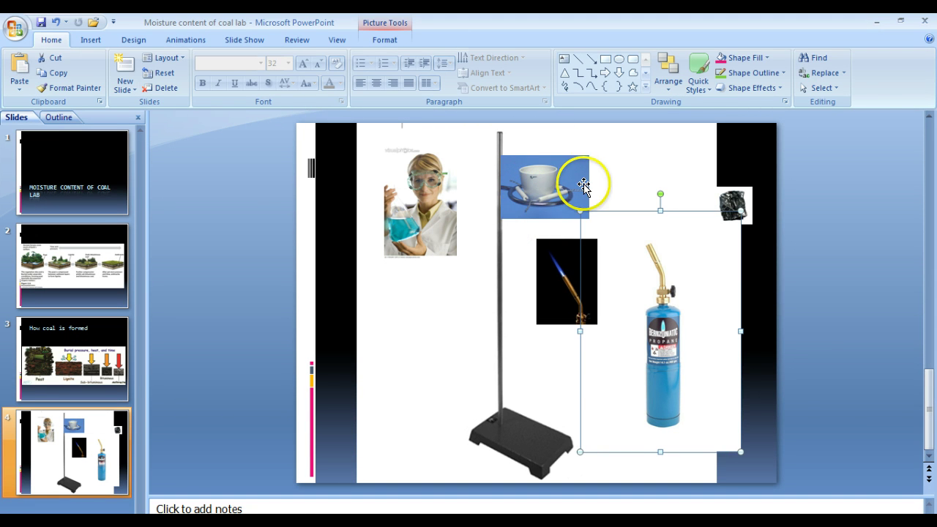
# Enlarge the crucible picture to about 3.36" high by 4.67" wide and place the flame picture above it
pyautogui.click(540, 194)
pyautogui.doubleClick(540, 194)
pyautogui.moveTo(529, 195); pyautogui.dragTo(657, 361)
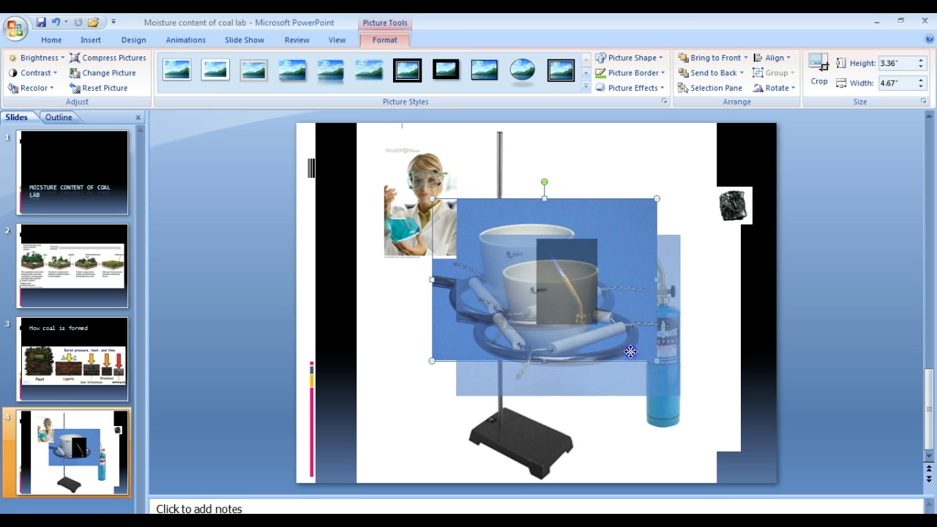
pyautogui.moveTo(566, 226); pyautogui.dragTo(581, 197)
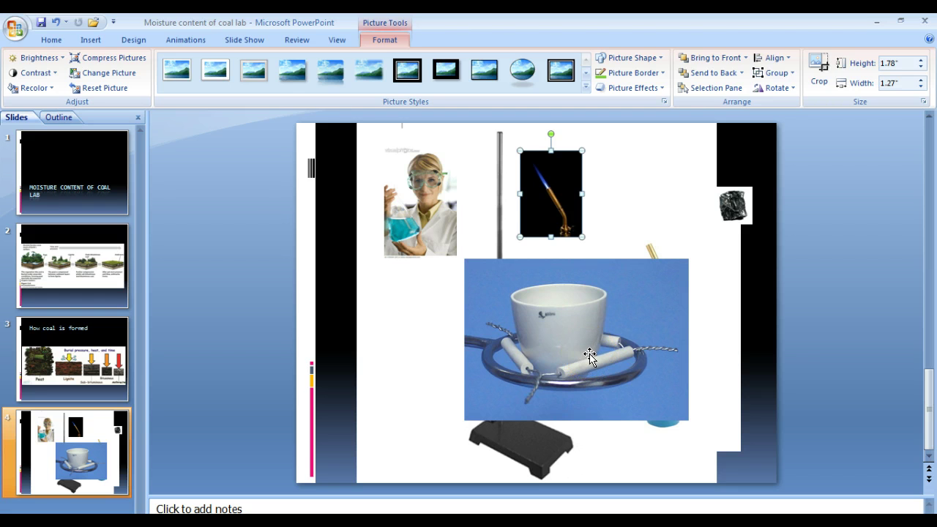
# Place the coal picture in the mouth of the enlarged crucible, and return it to the slide's right edge
pyautogui.moveTo(747, 192); pyautogui.dragTo(578, 274)
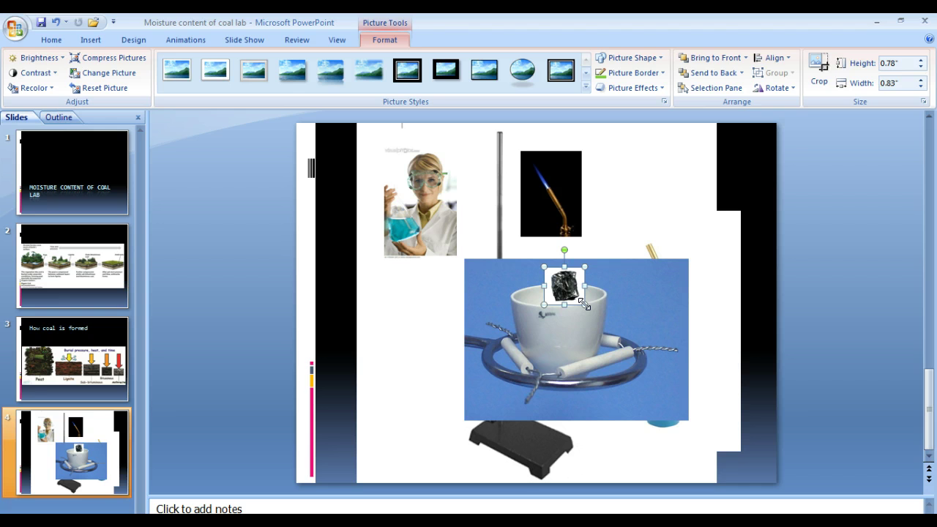
pyautogui.click(574, 287)
pyautogui.moveTo(573, 289); pyautogui.dragTo(741, 259)
# Reduce the crucible picture to about 1.67" high by 2.31" wide at the top of the ring stand, with the flame picture set aside on the right
pyautogui.click(700, 417)
pyautogui.moveTo(688, 421); pyautogui.dragTo(575, 339)
pyautogui.moveTo(564, 230); pyautogui.dragTo(732, 366)
pyautogui.moveTo(531, 314); pyautogui.dragTo(563, 191)
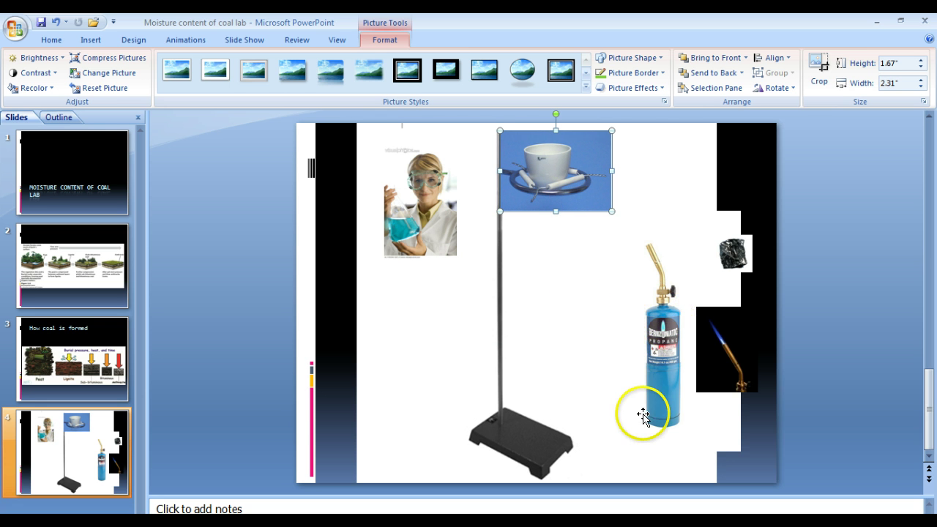
# Position the propane torch picture beneath the crucible and lay the flame picture over the torch's nozzle
pyautogui.click(648, 363)
pyautogui.moveTo(649, 355); pyautogui.dragTo(570, 357)
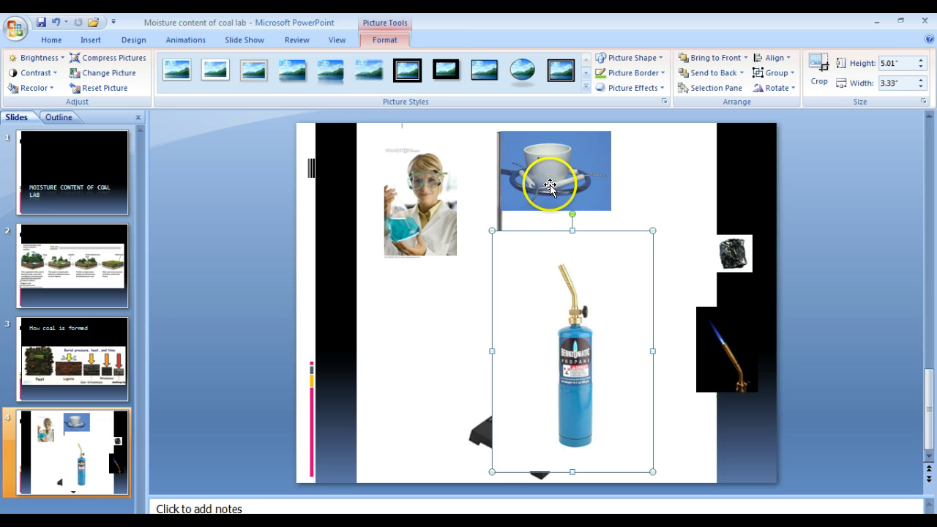
pyautogui.click(727, 357)
pyautogui.moveTo(726, 357); pyautogui.dragTo(569, 289)
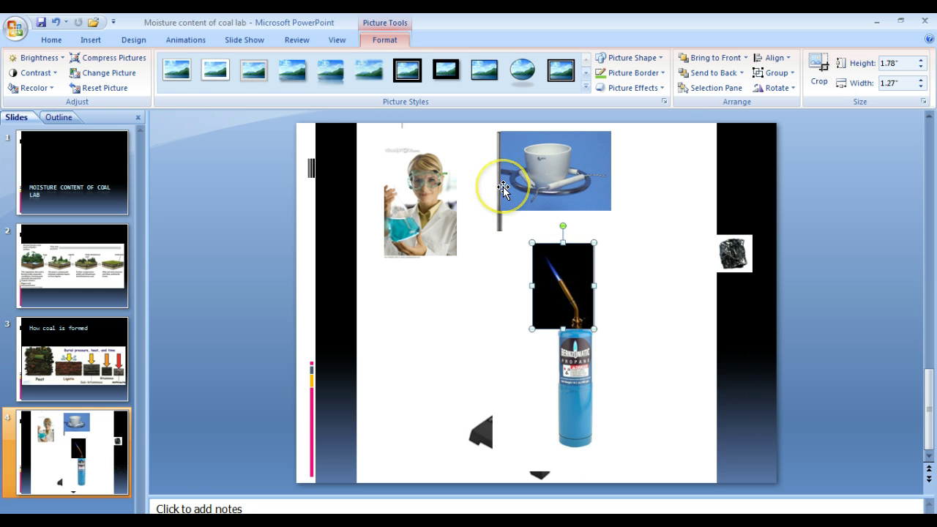
pyautogui.click(527, 185)
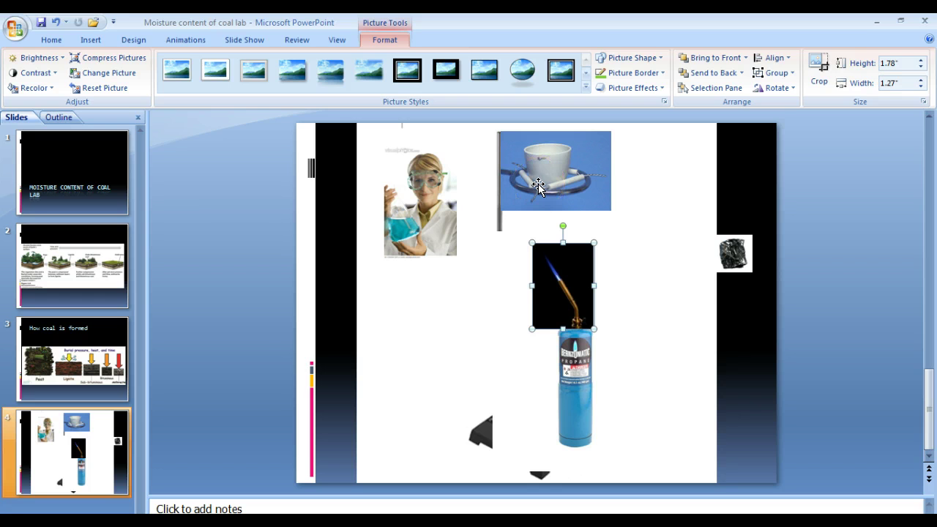
pyautogui.click(544, 168)
pyautogui.click(560, 299)
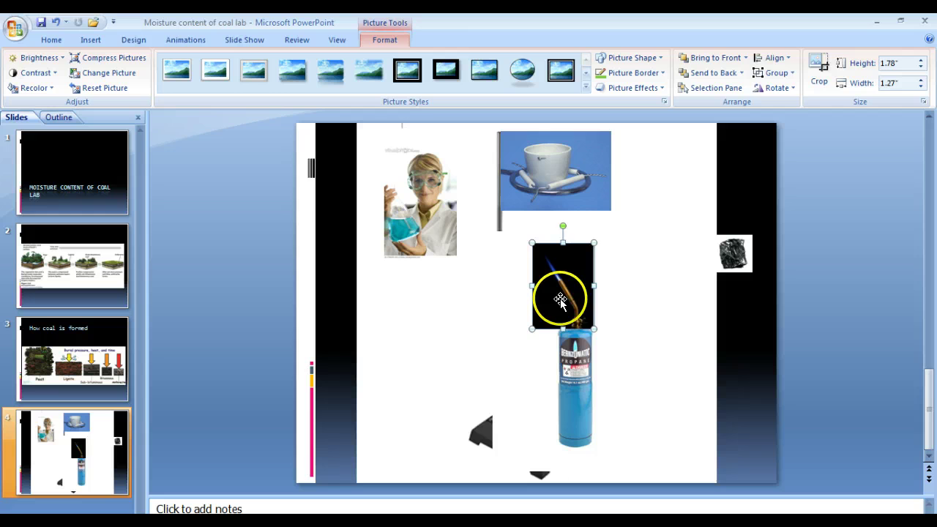
pyautogui.click(546, 248)
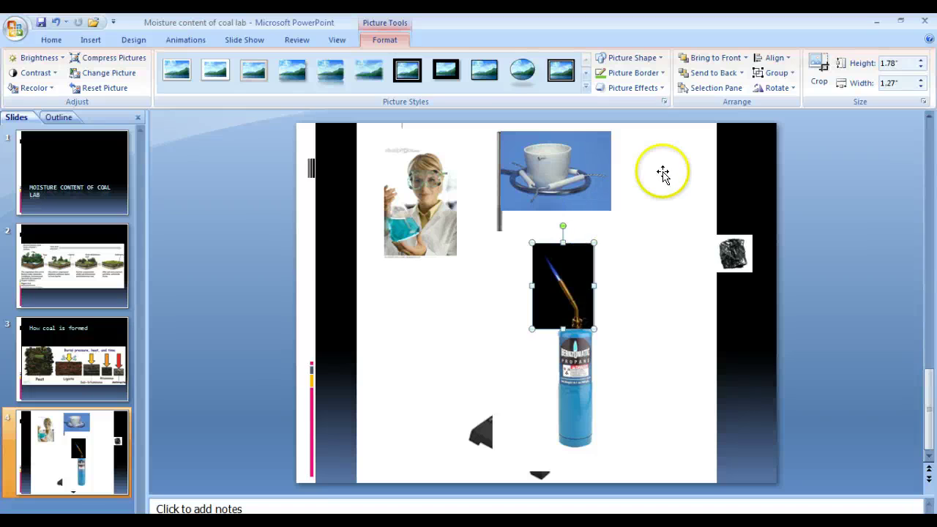
# Place the coal picture in the mouth of the crucible on the ring stand
pyautogui.moveTo(728, 253); pyautogui.dragTo(544, 142)
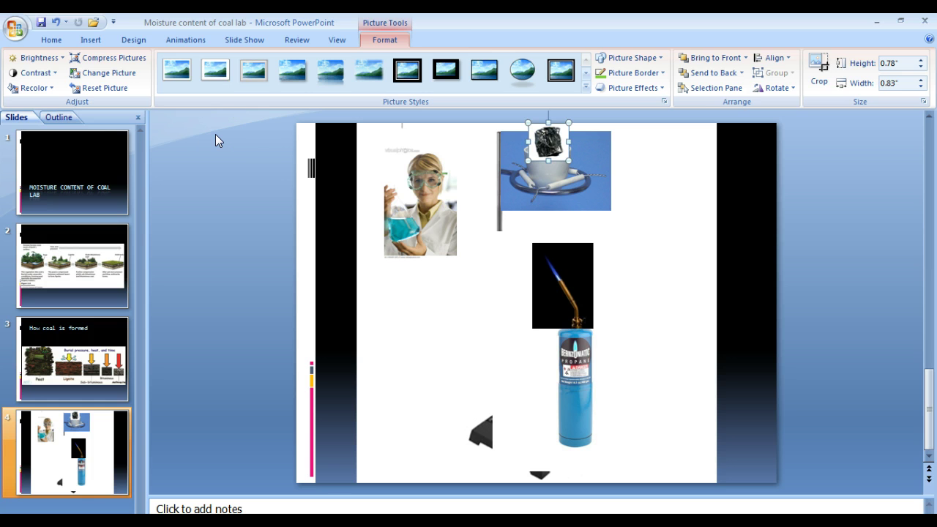
# Temporarily enlarge the scientist picture, return it to about 2.31" high by 1.5" wide and shift it toward the slide's upper-left corner
pyautogui.click(393, 209)
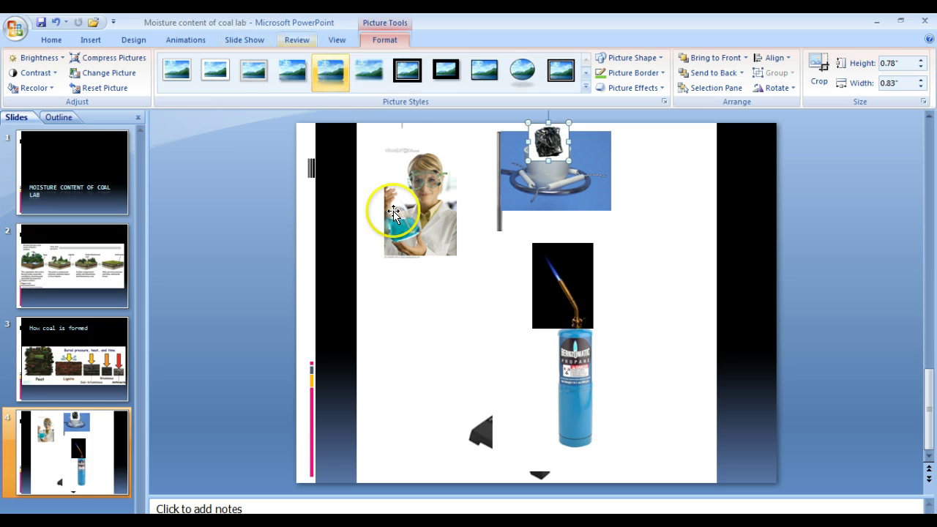
pyautogui.moveTo(457, 259); pyautogui.dragTo(569, 431)
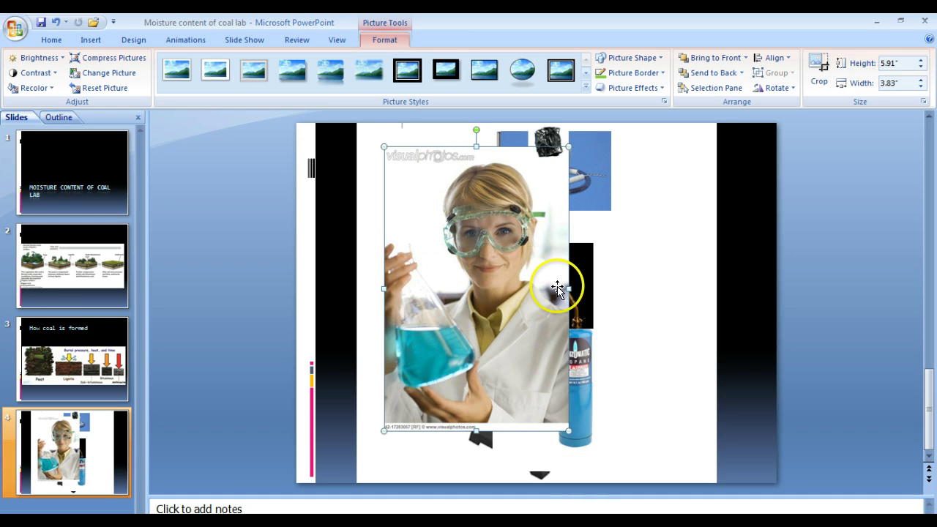
pyautogui.moveTo(569, 430); pyautogui.dragTo(457, 258)
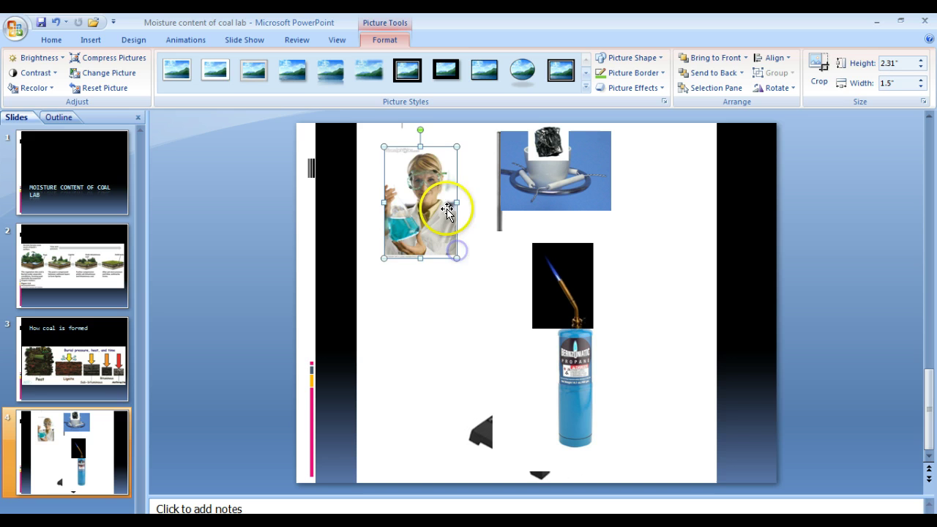
pyautogui.moveTo(443, 210); pyautogui.dragTo(418, 203)
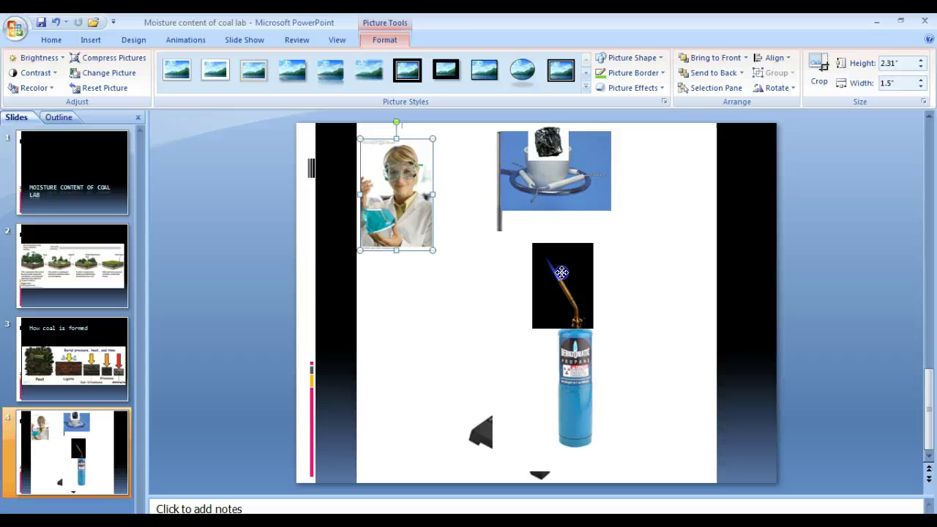
# Move the flame picture and the propane torch picture away from the crucible to the lower-right side of the slide
pyautogui.moveTo(558, 271); pyautogui.dragTo(715, 367)
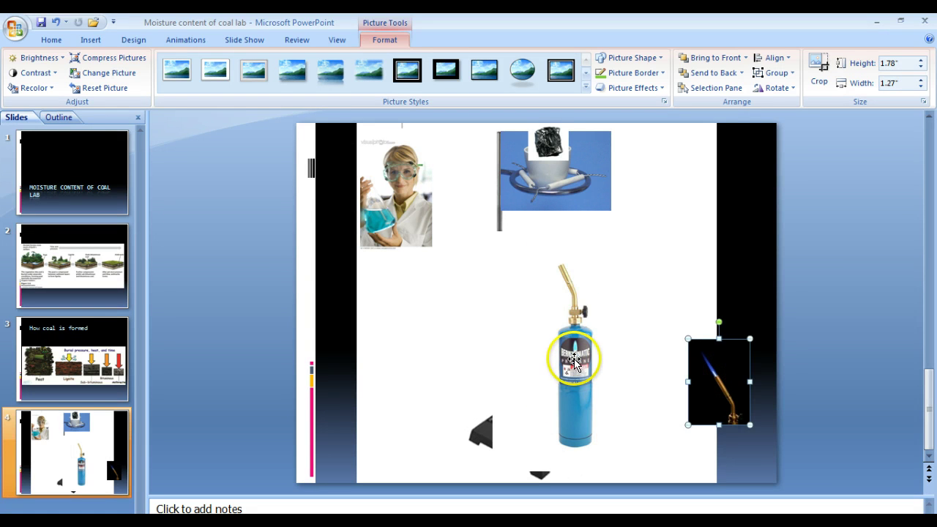
pyautogui.moveTo(575, 355); pyautogui.dragTo(688, 367)
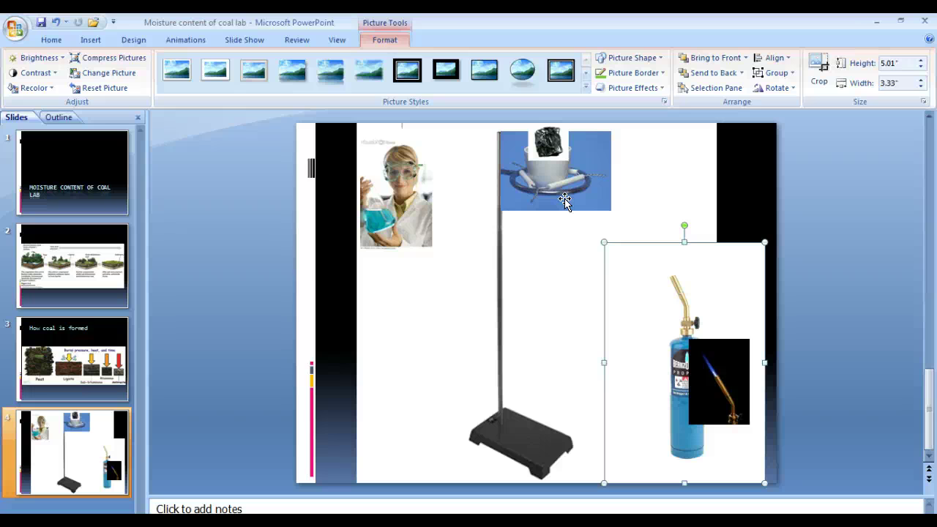
pyautogui.click(530, 195)
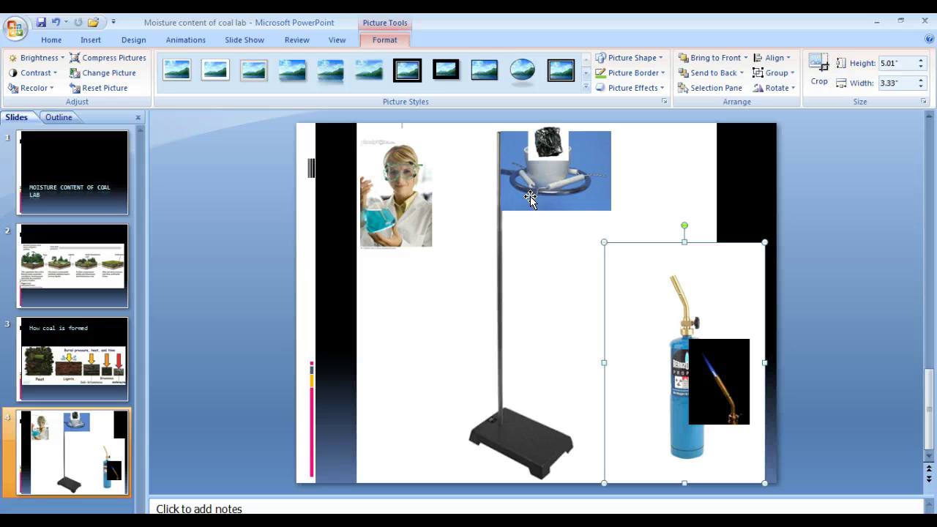